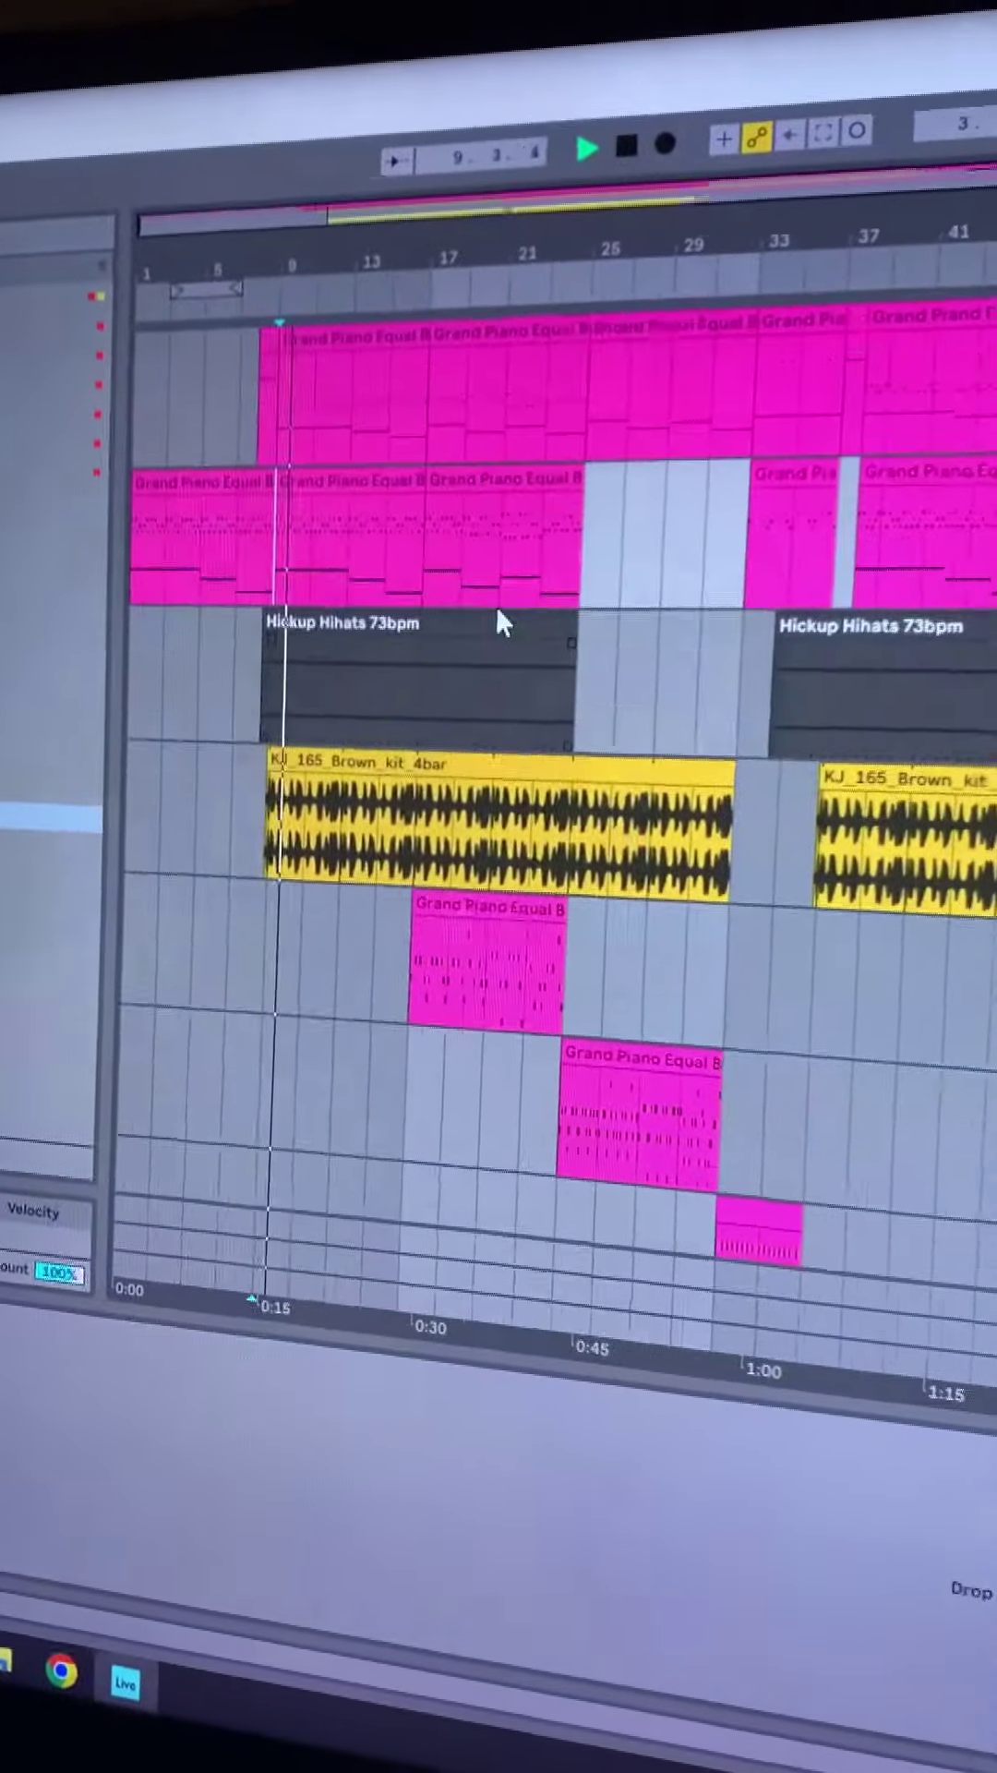
pyautogui.scroll(-5, 415, 568)
pyautogui.scroll(-5, 415, 597)
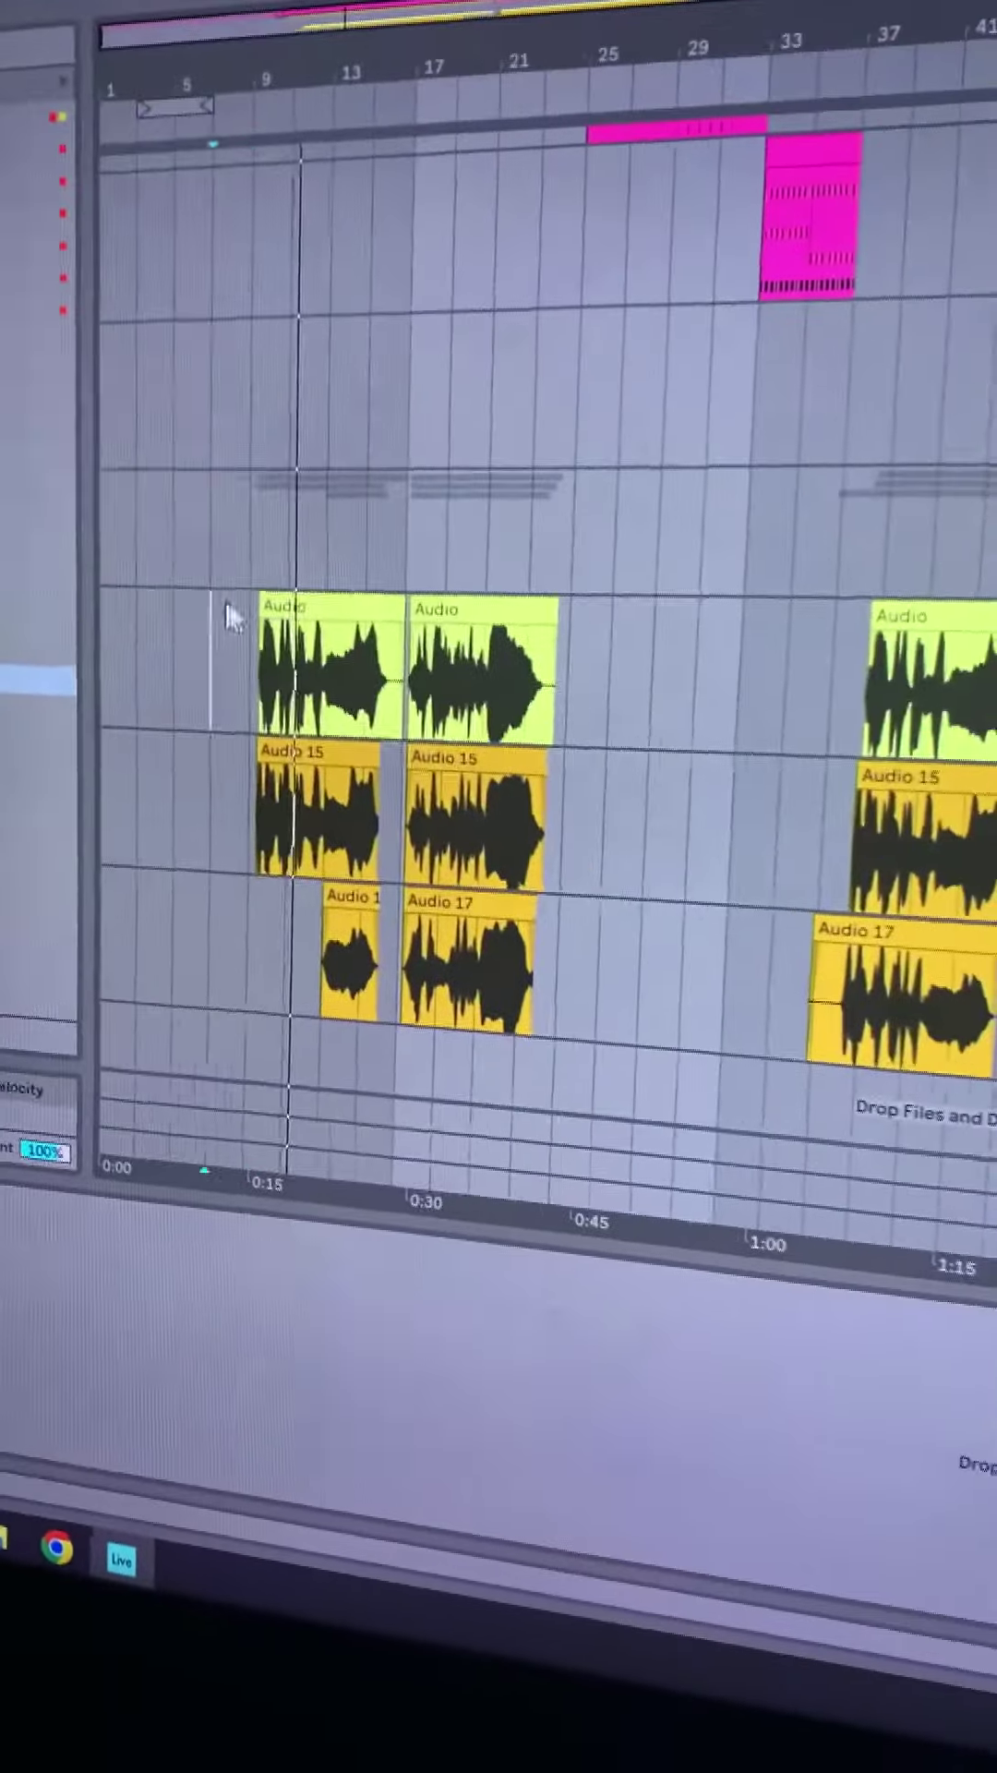
pyautogui.moveTo(610, 652)
pyautogui.mouseDown()
pyautogui.moveTo(204, 617)
pyautogui.moveTo(167, 832)
pyautogui.mouseUp()
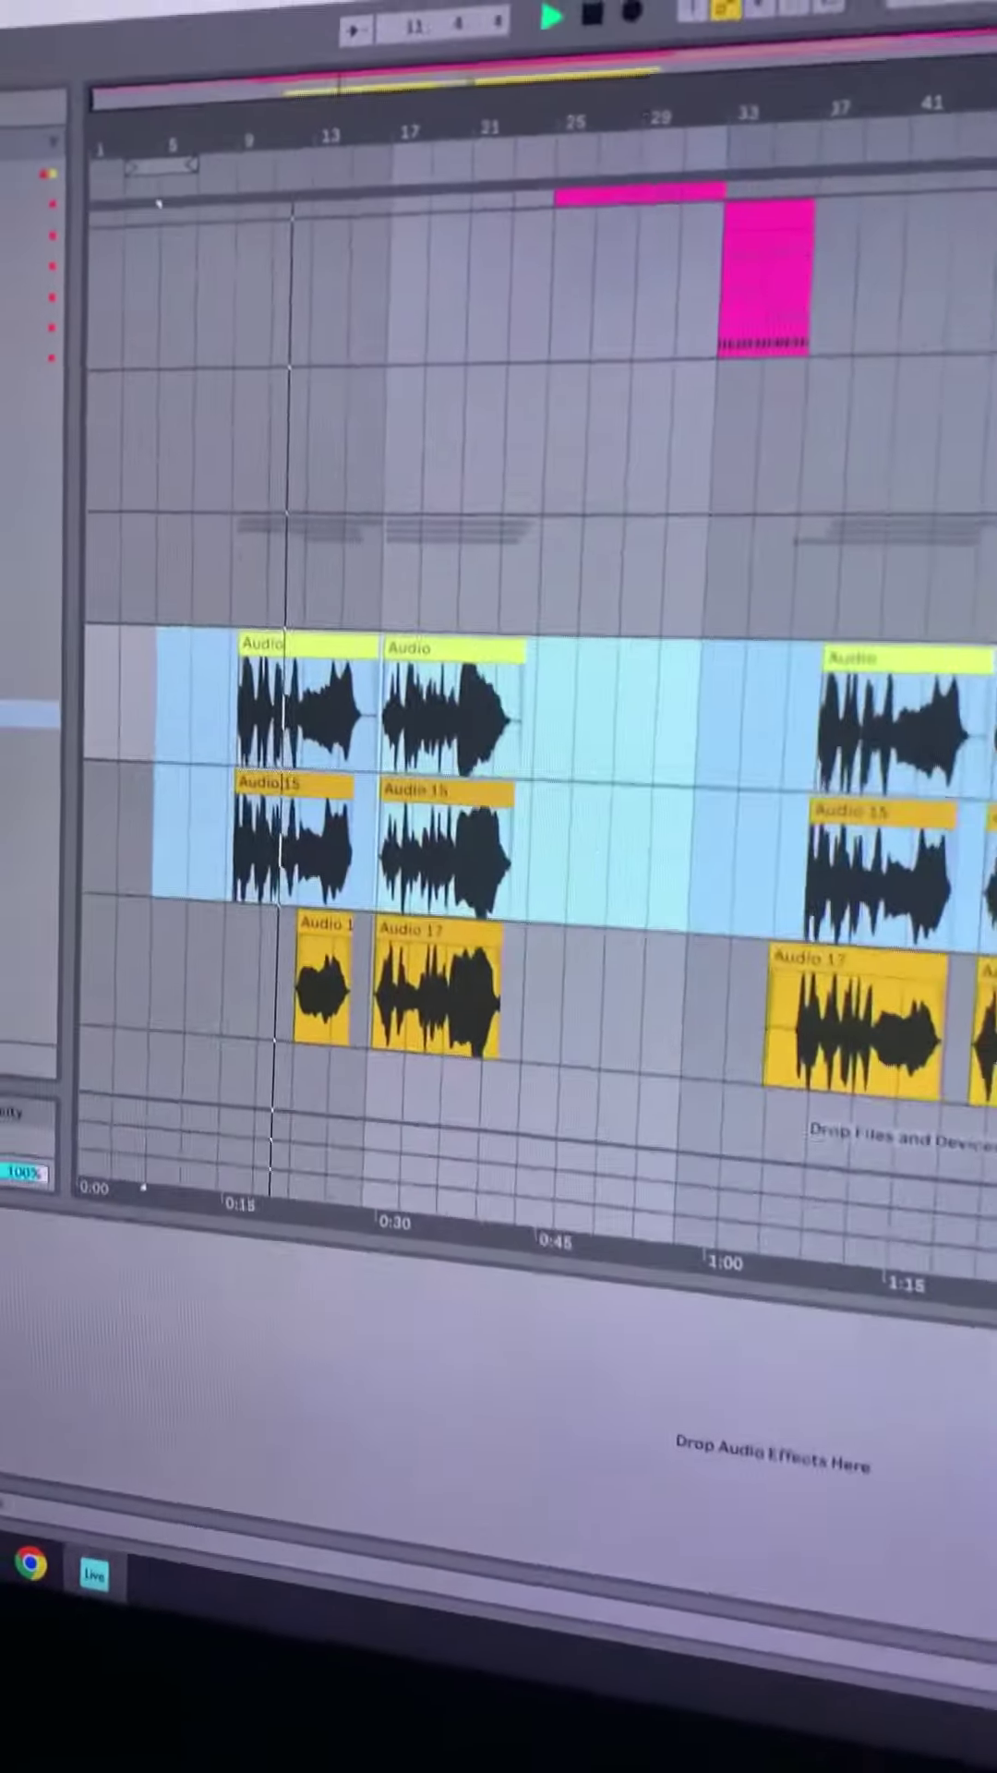
pyautogui.scroll(6, 222, 569)
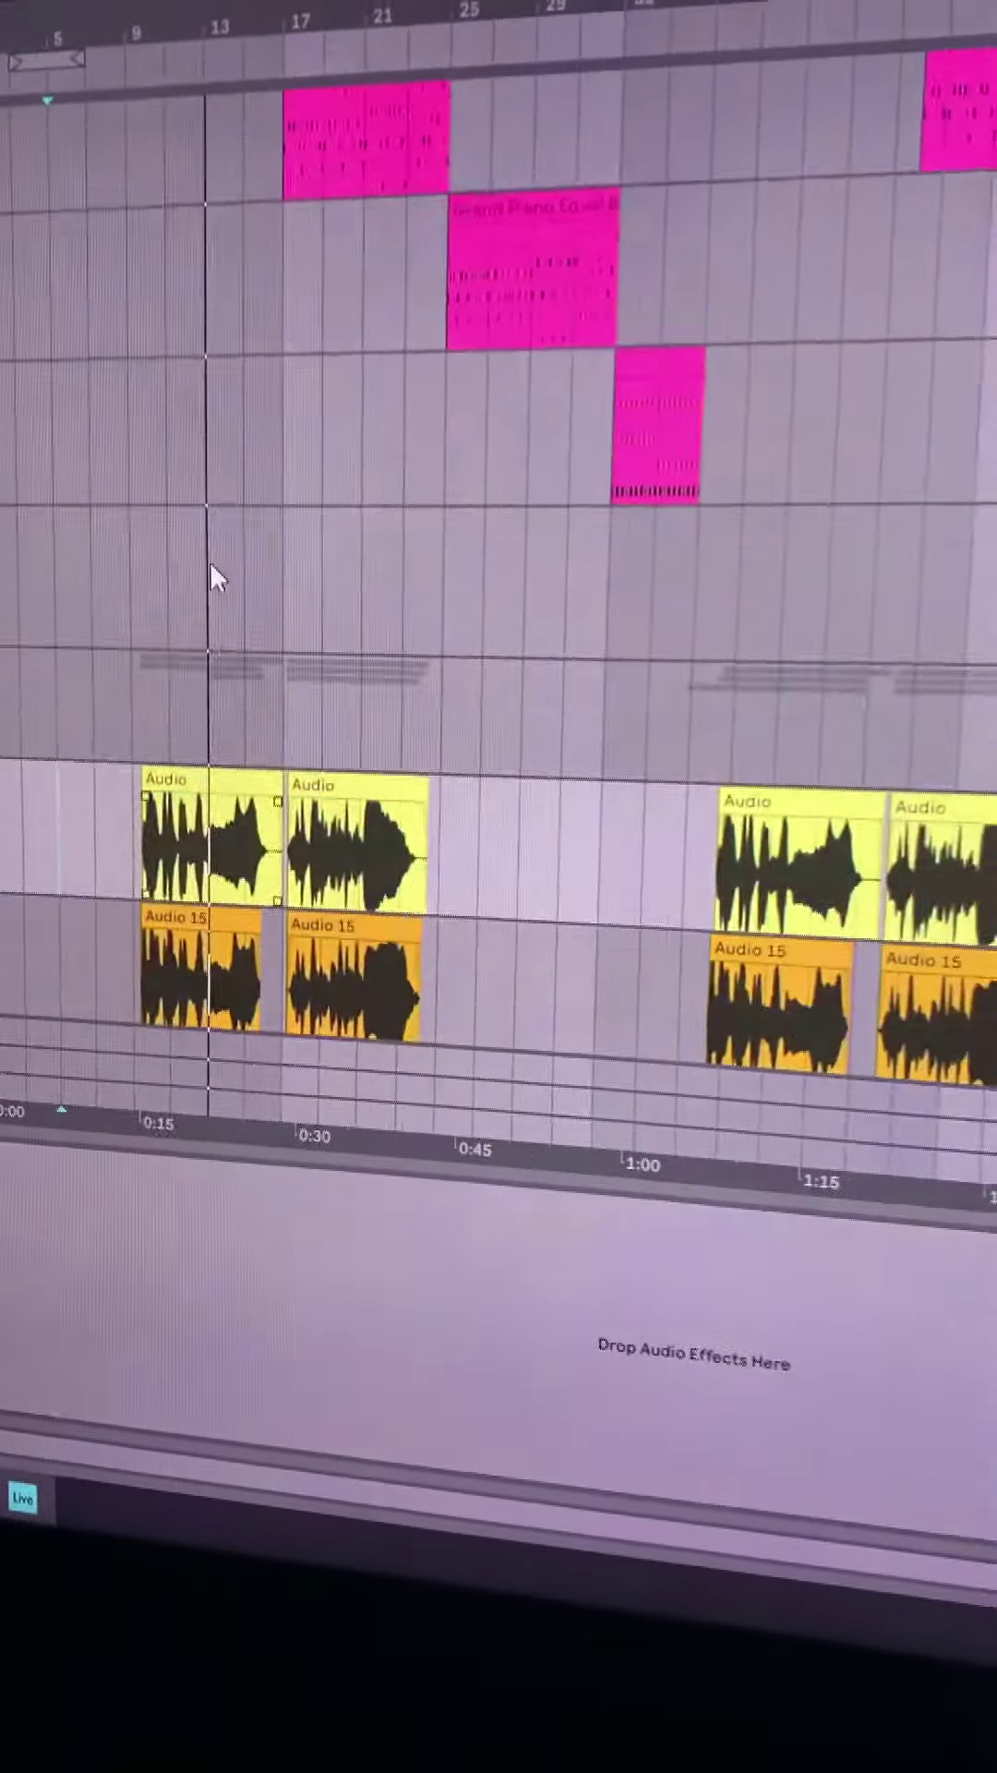
pyautogui.scroll(3, 243, 576)
# Time-select bars 9–21 of the top Grand Piano clip, then show the new song's set
pyautogui.moveTo(317, 631); pyautogui.dragTo(556, 638)
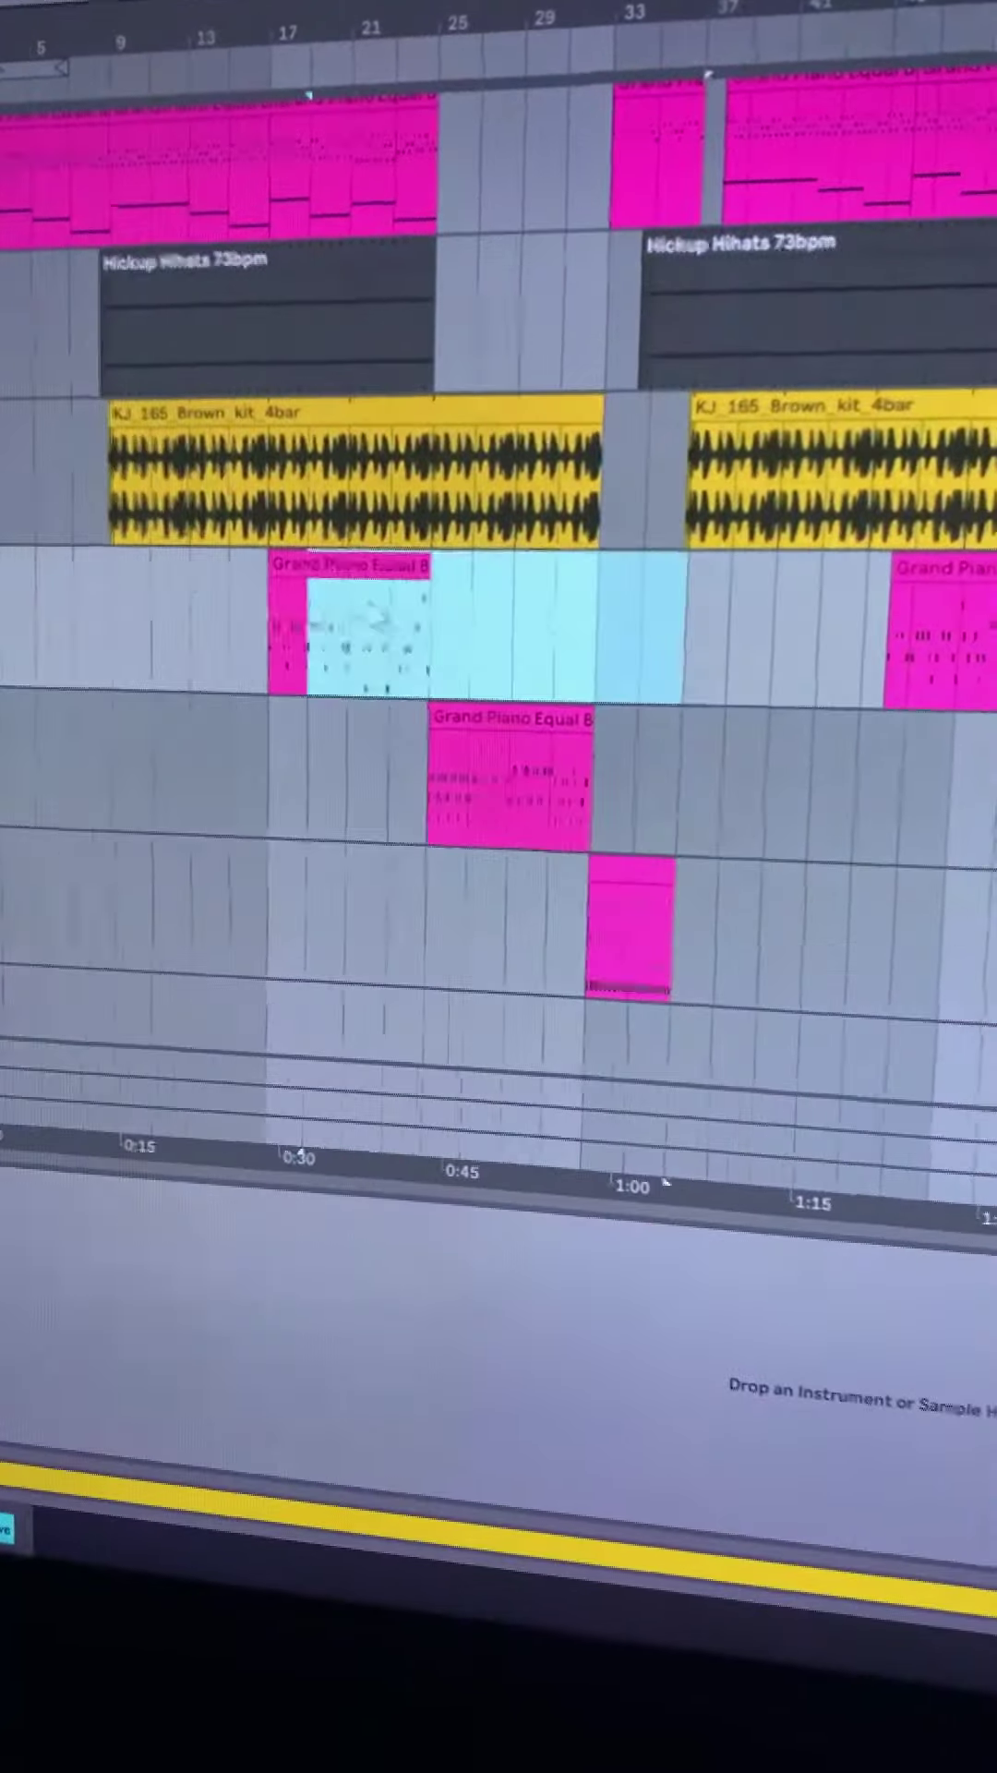
pyautogui.click(361, 652)
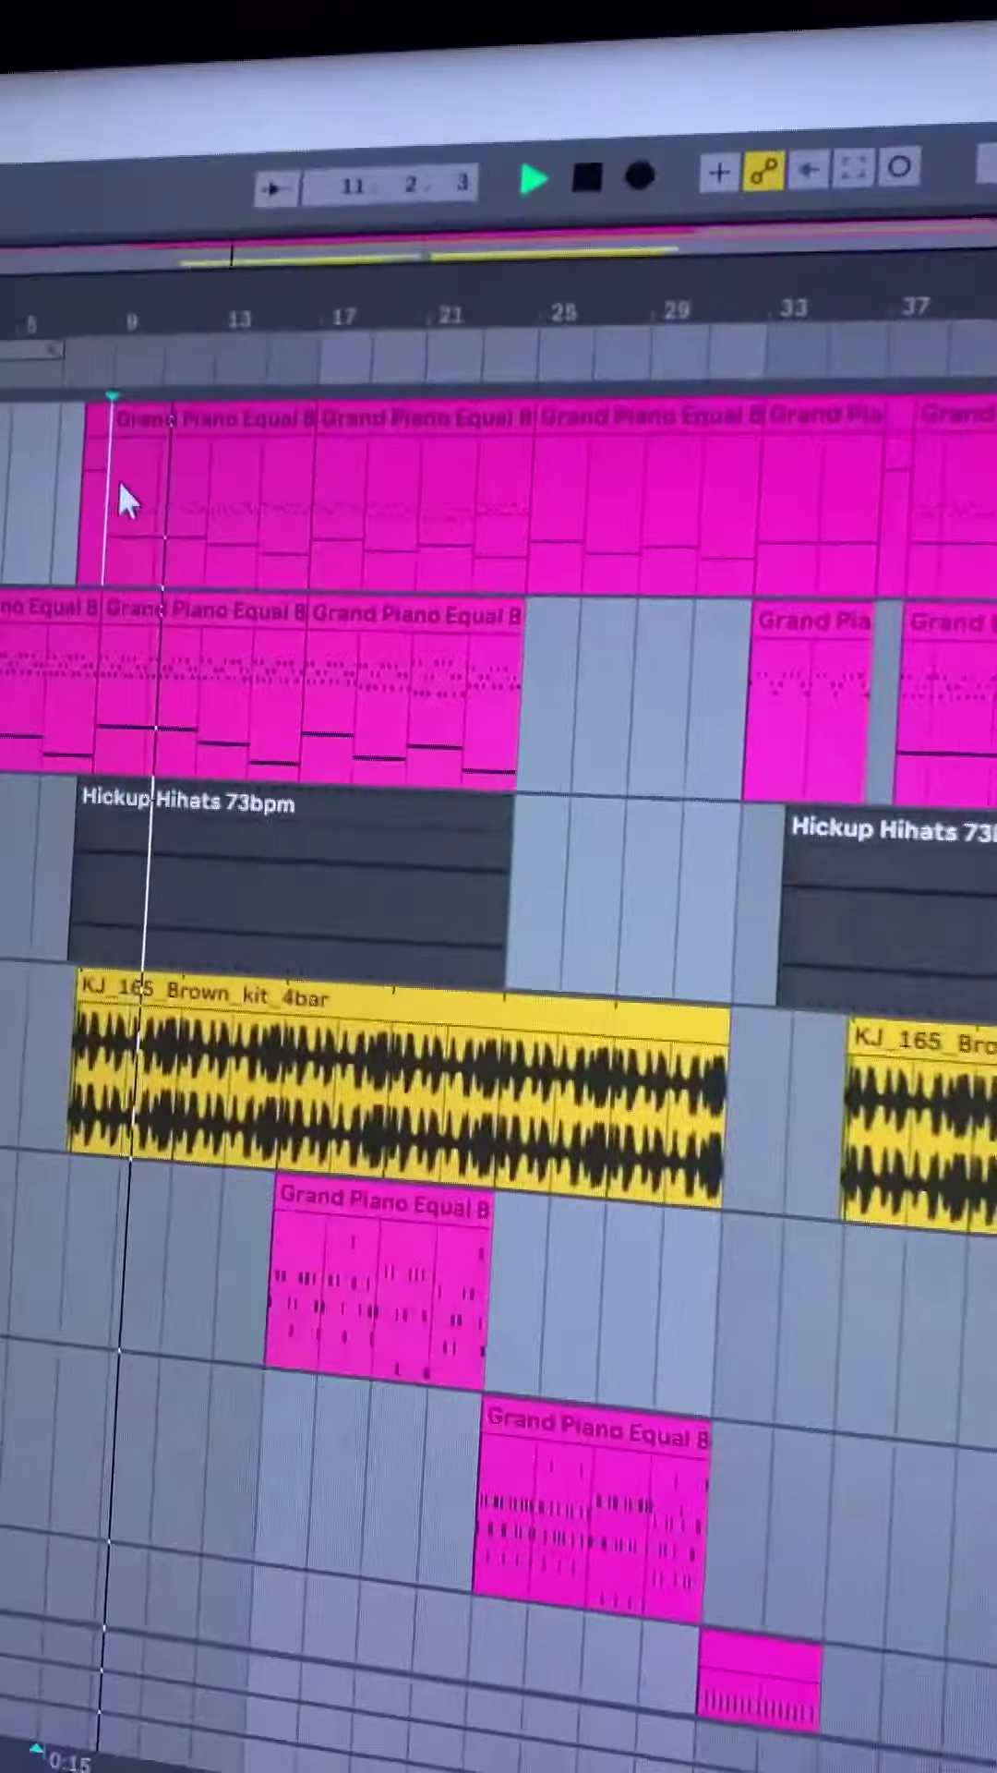
pyautogui.moveTo(119, 480); pyautogui.dragTo(513, 480)
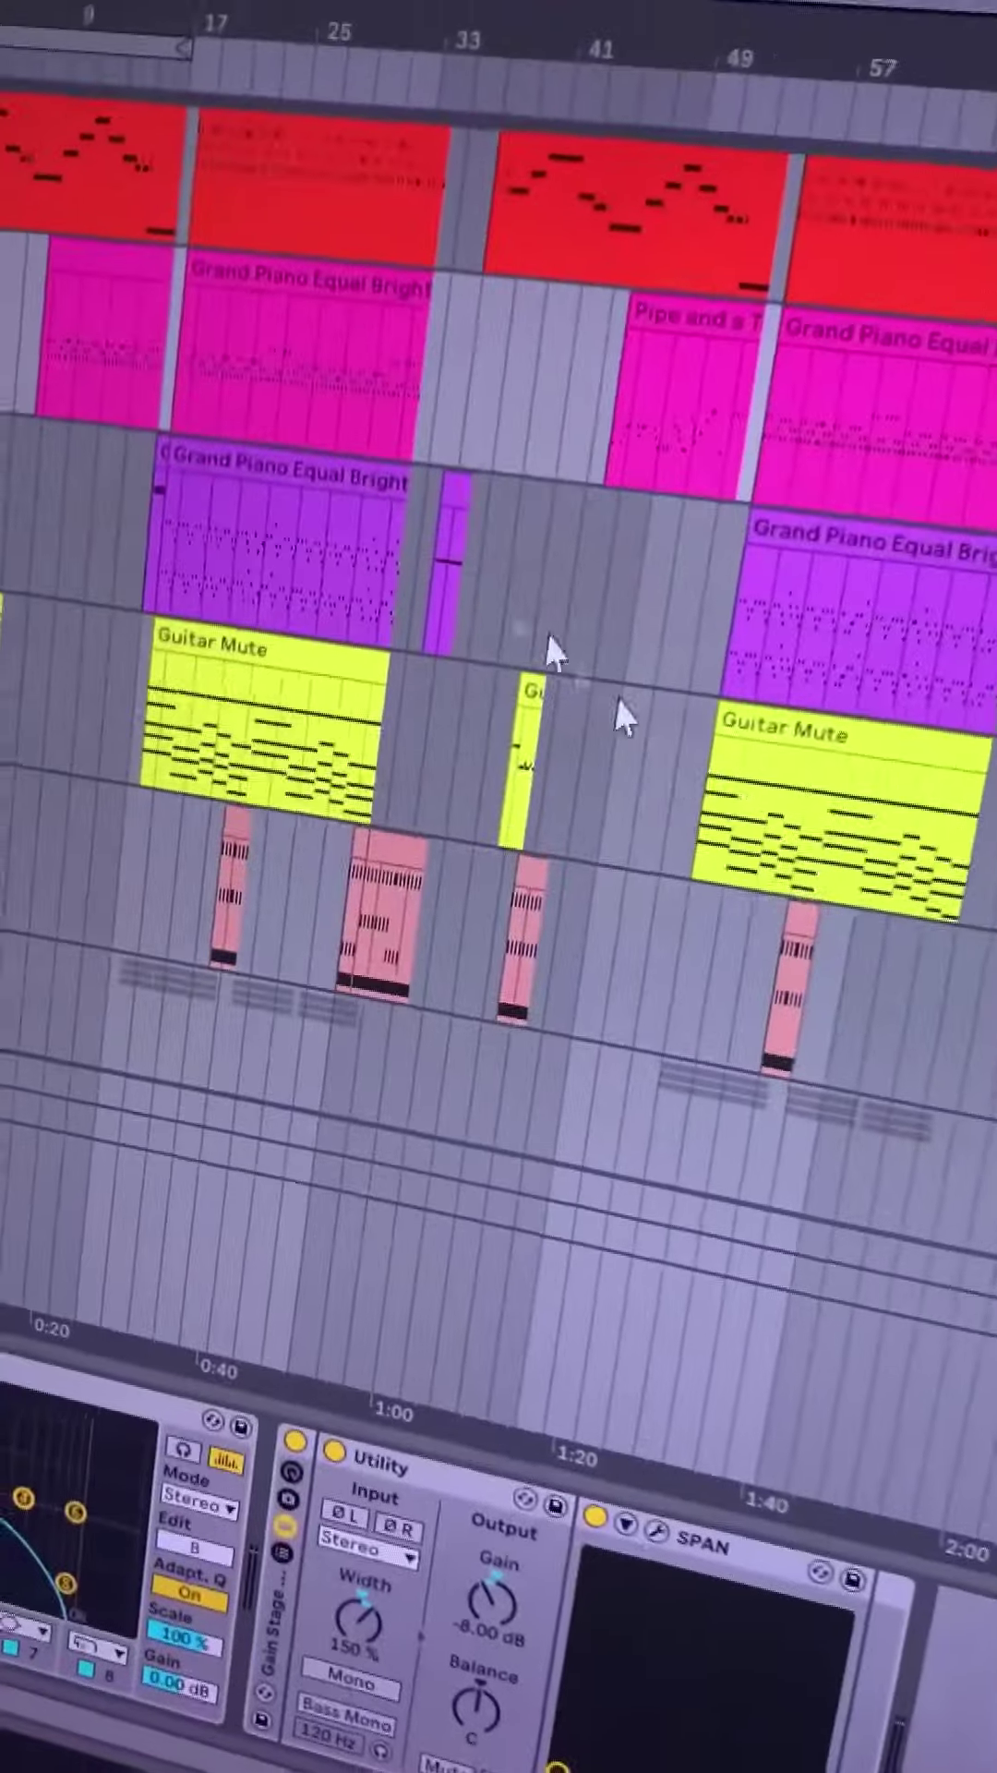
pyautogui.click(801, 630)
pyautogui.scroll(3, 416, 554)
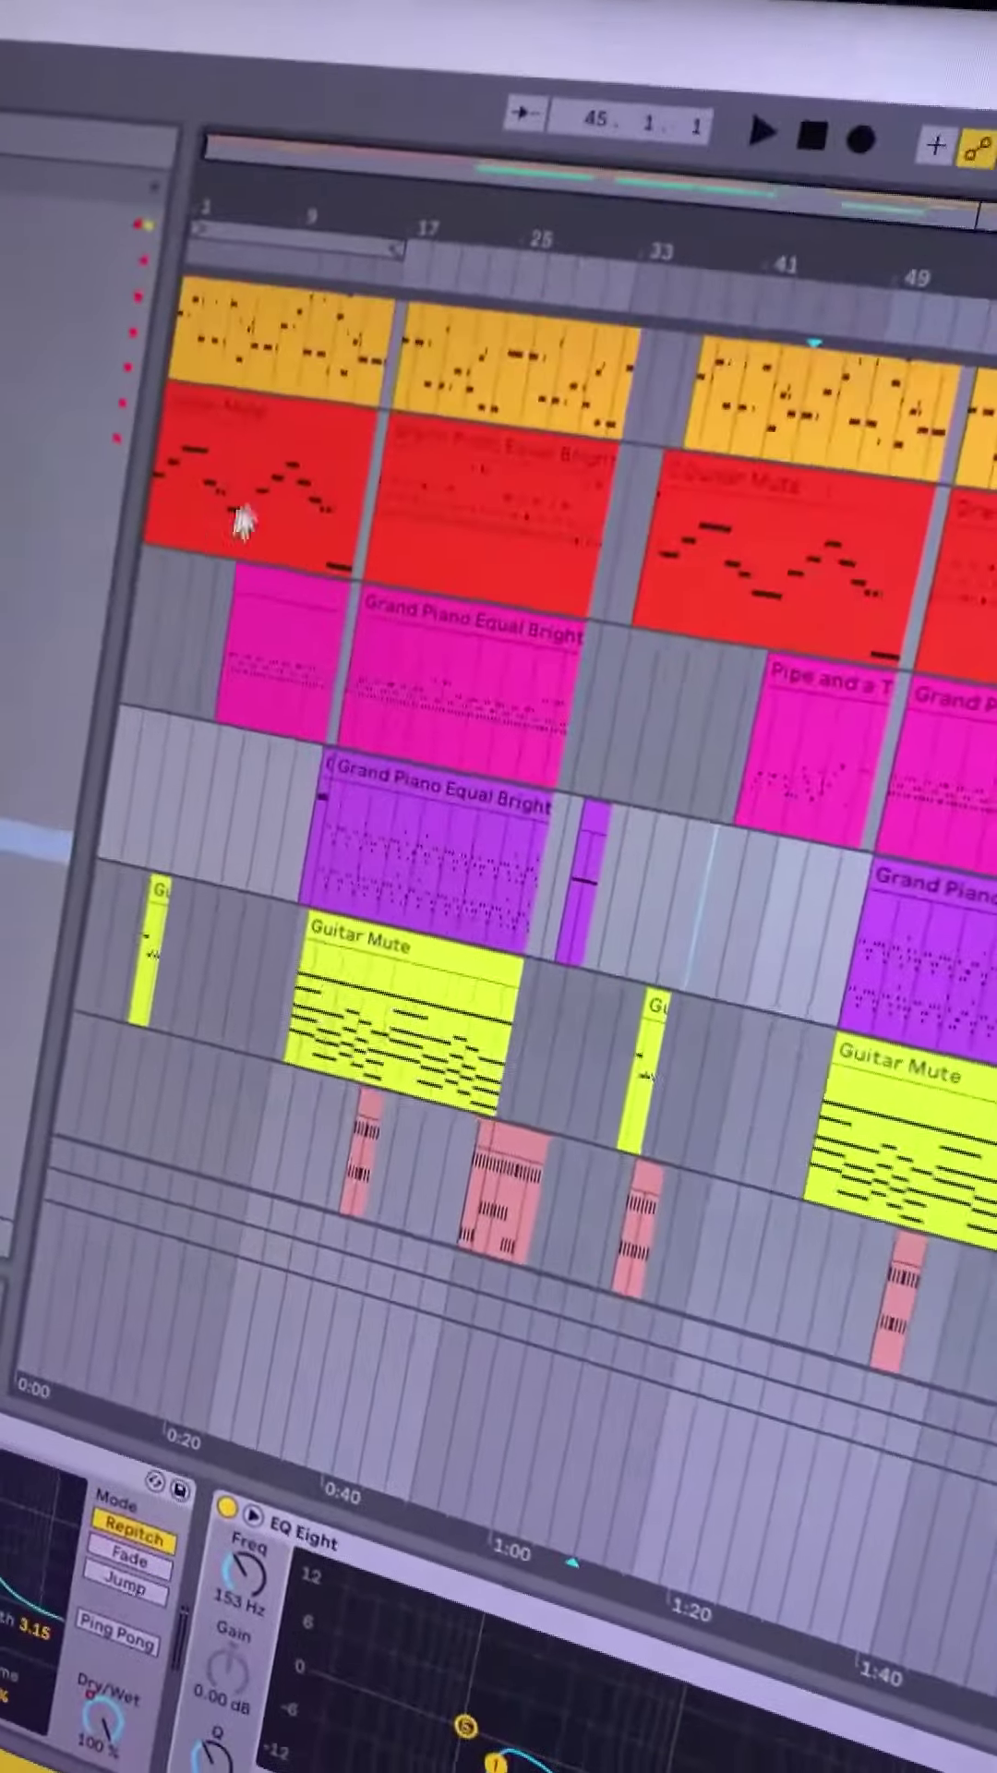
pyautogui.scroll(3, 277, 526)
pyautogui.scroll(3, 249, 524)
pyautogui.scroll(2, 208, 500)
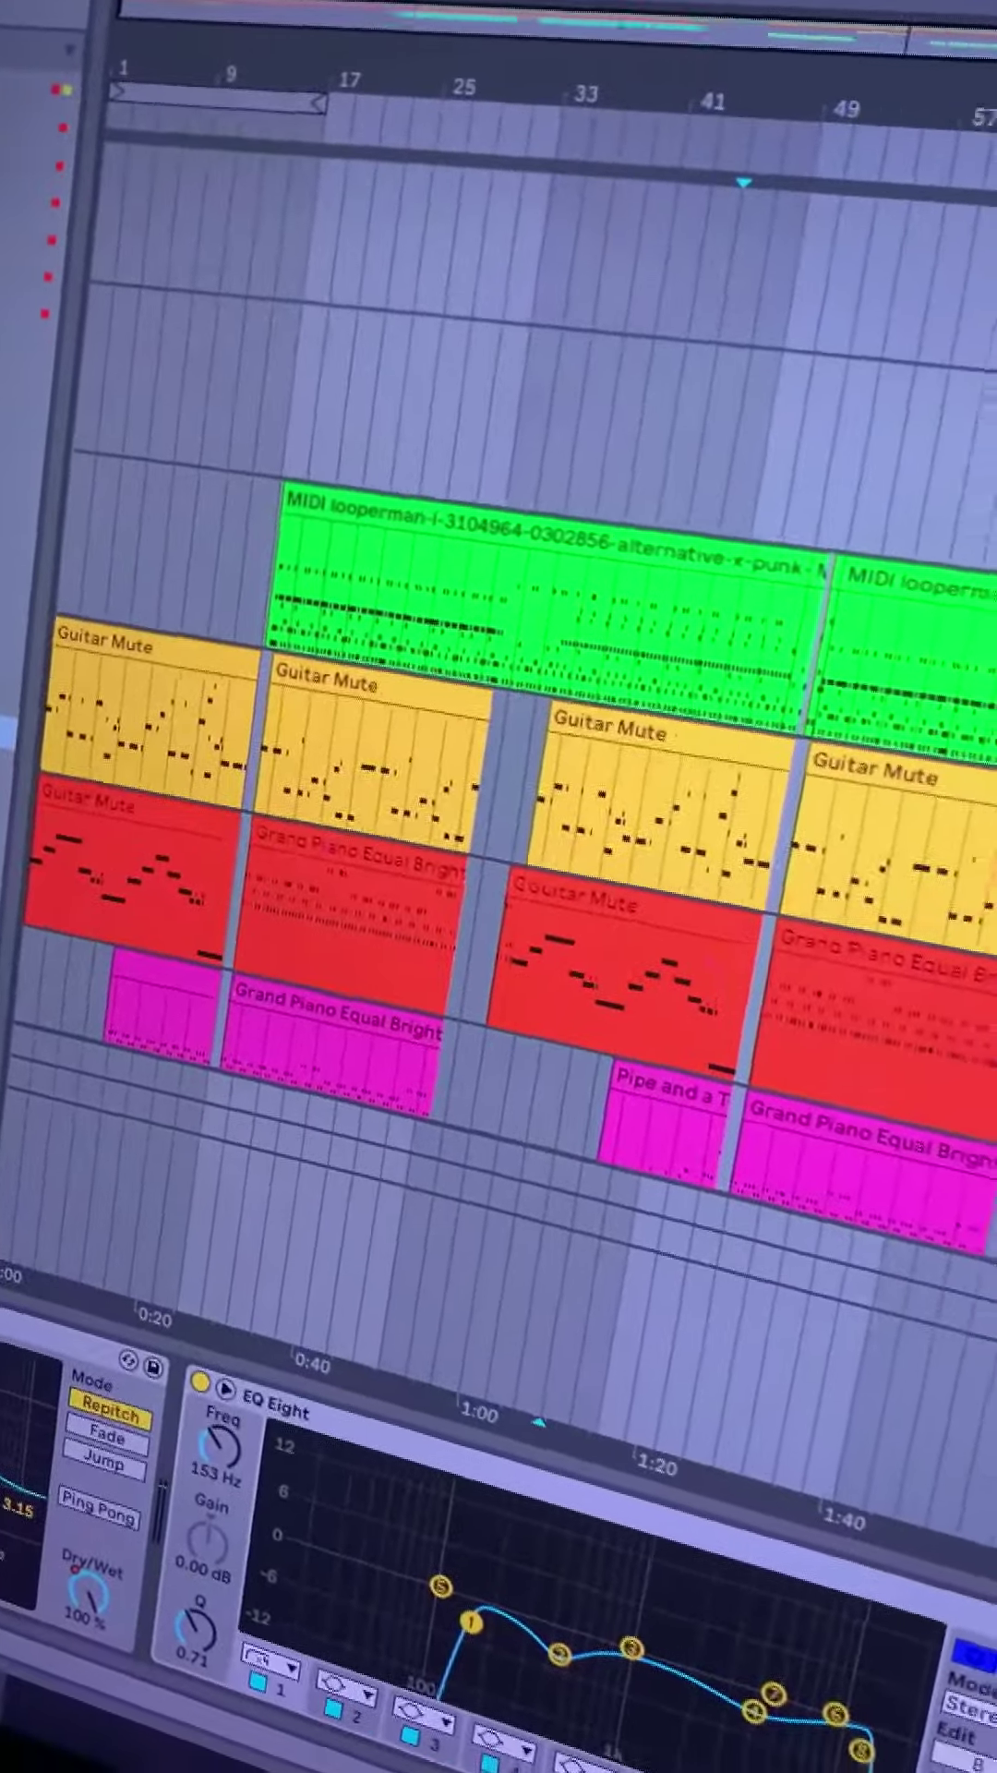
pyautogui.scroll(-4, 111, 596)
pyautogui.hscroll(5, 555, 775)
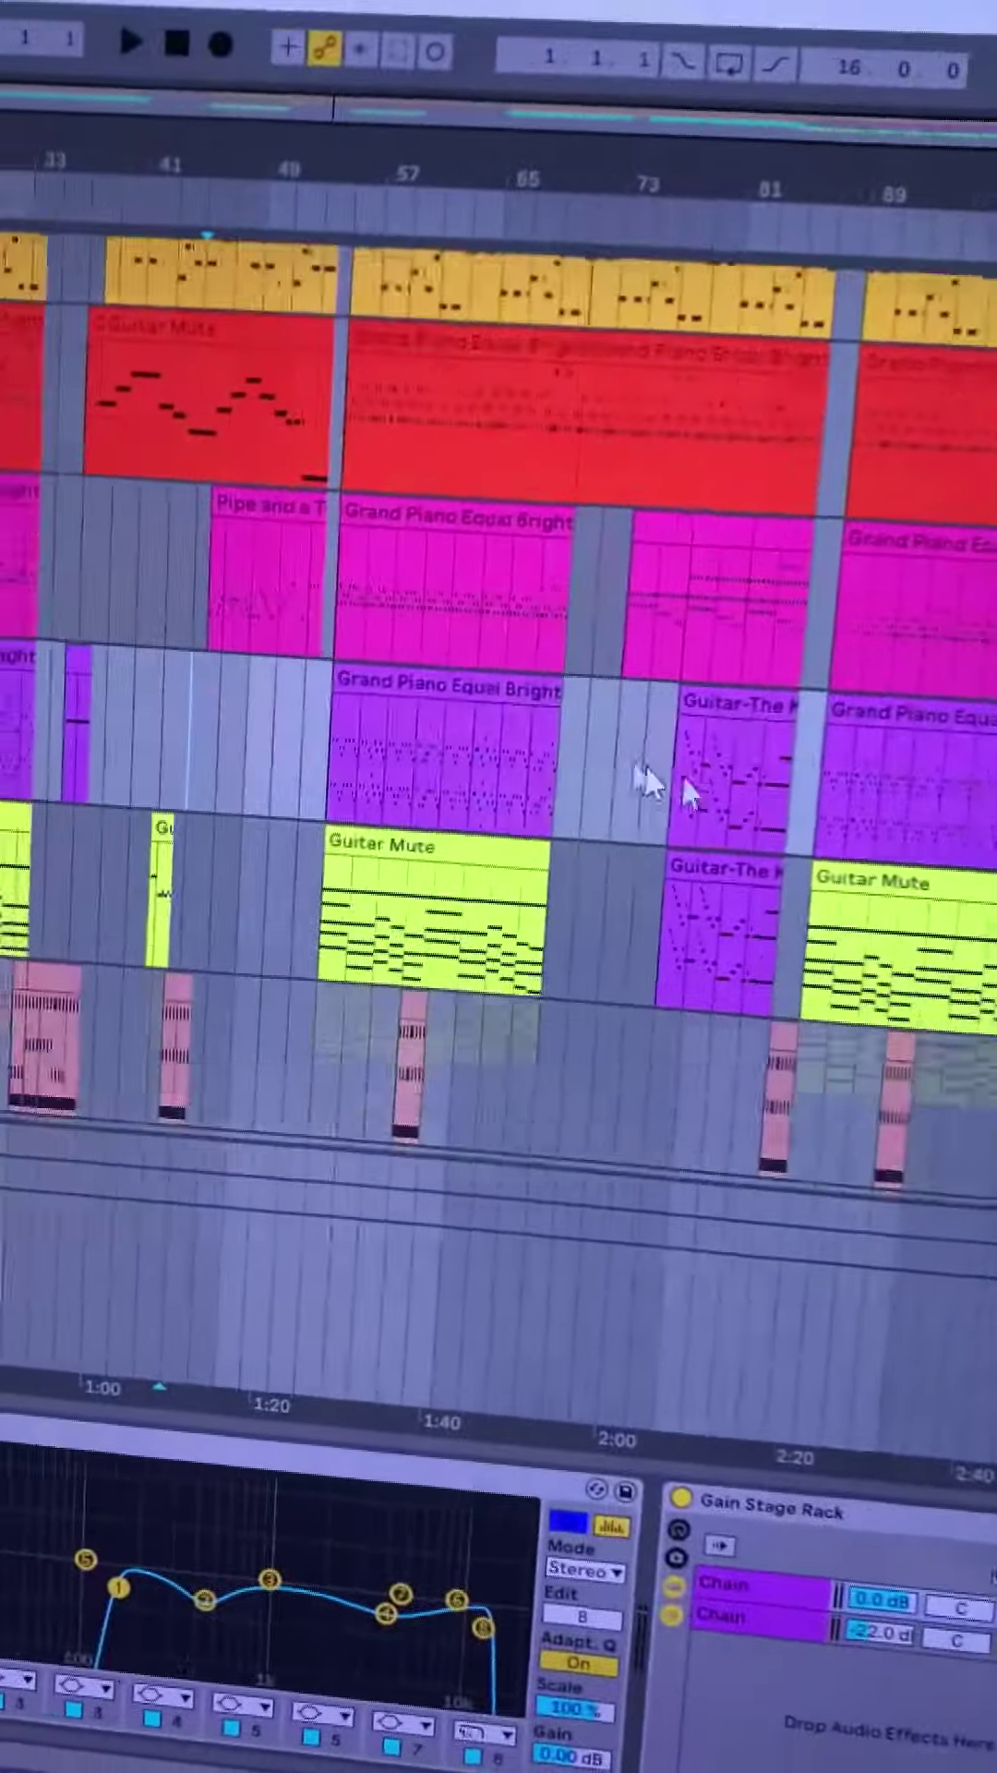
pyautogui.hscroll(-5, 472, 731)
pyautogui.hscroll(-3, 471, 733)
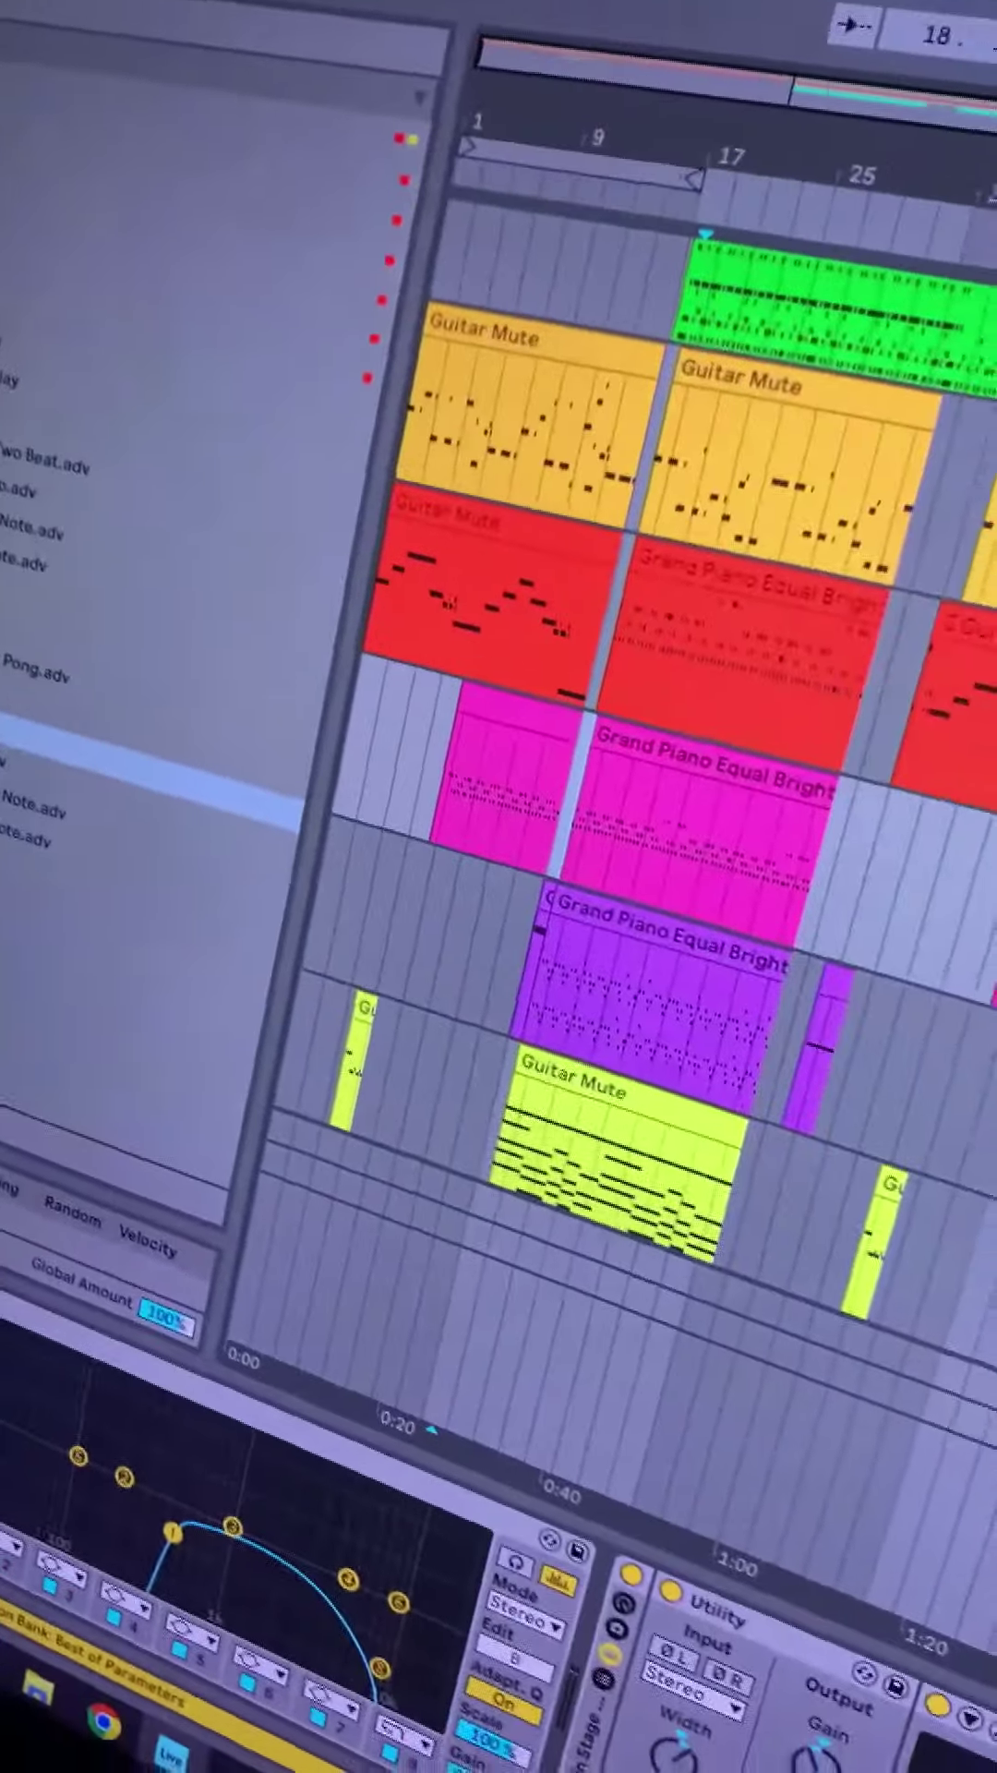
pyautogui.scroll(-5, 783, 609)
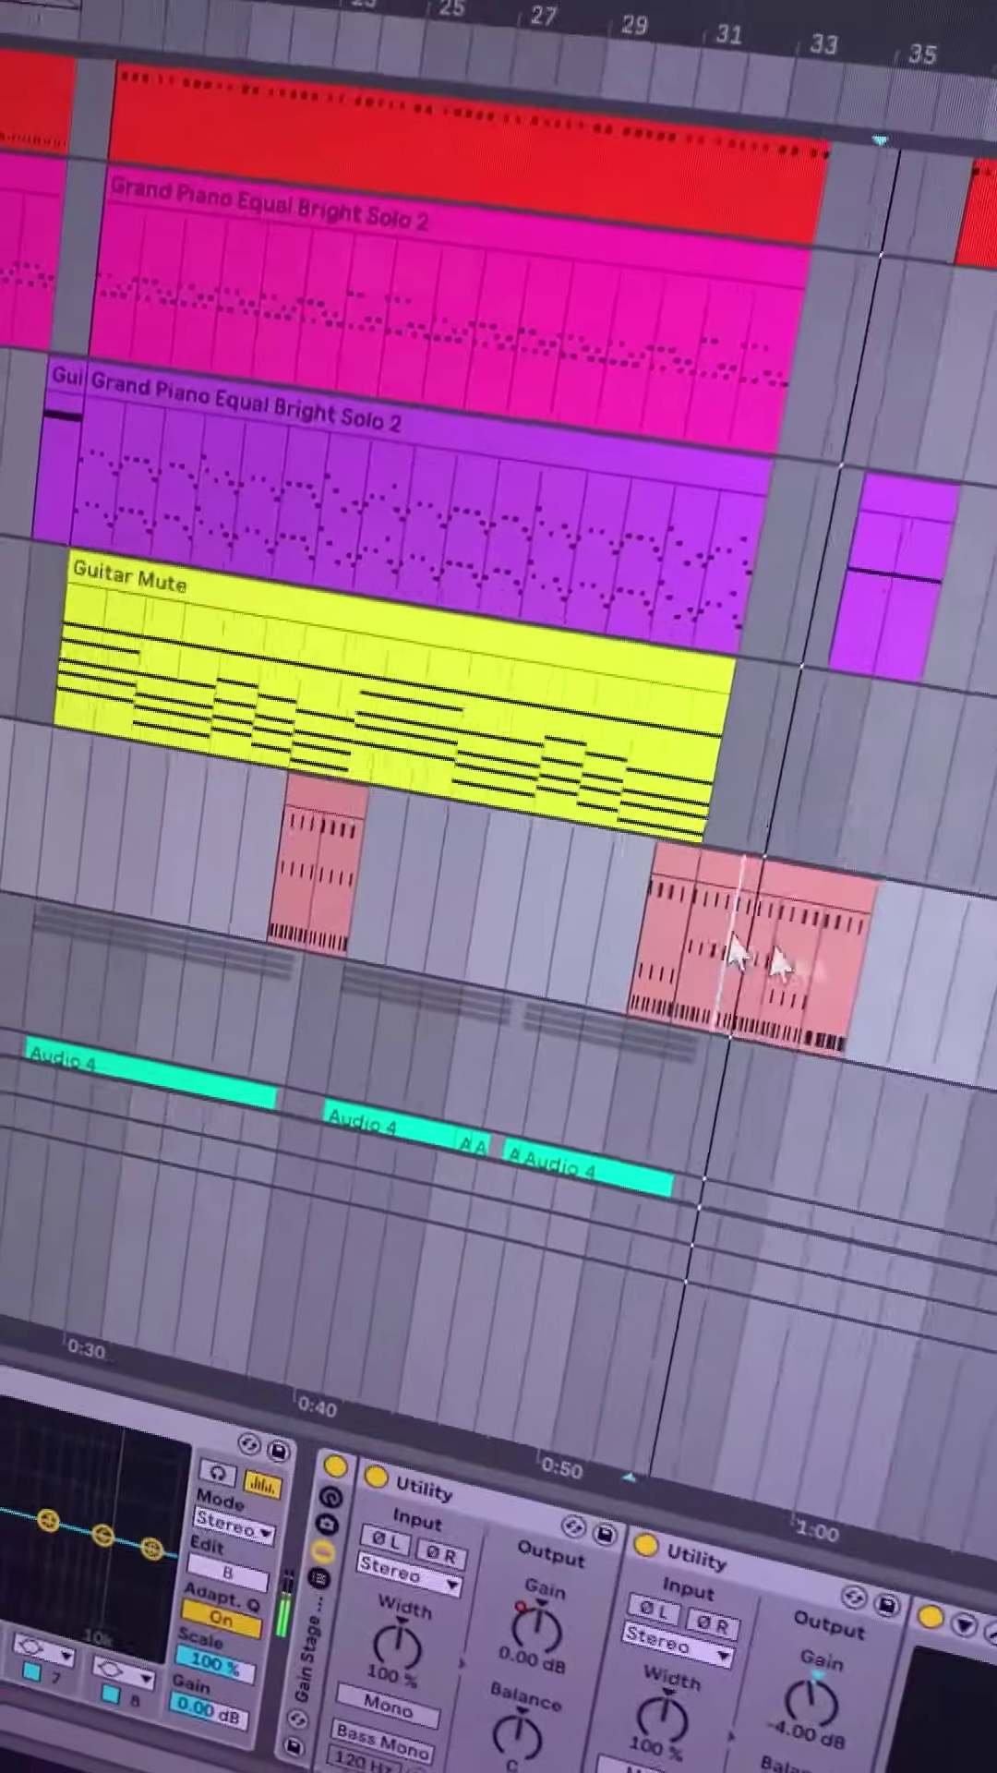
# Select a section of the pink clip near bar 33 and start playback
pyautogui.moveTo(721, 900); pyautogui.dragTo(887, 970)
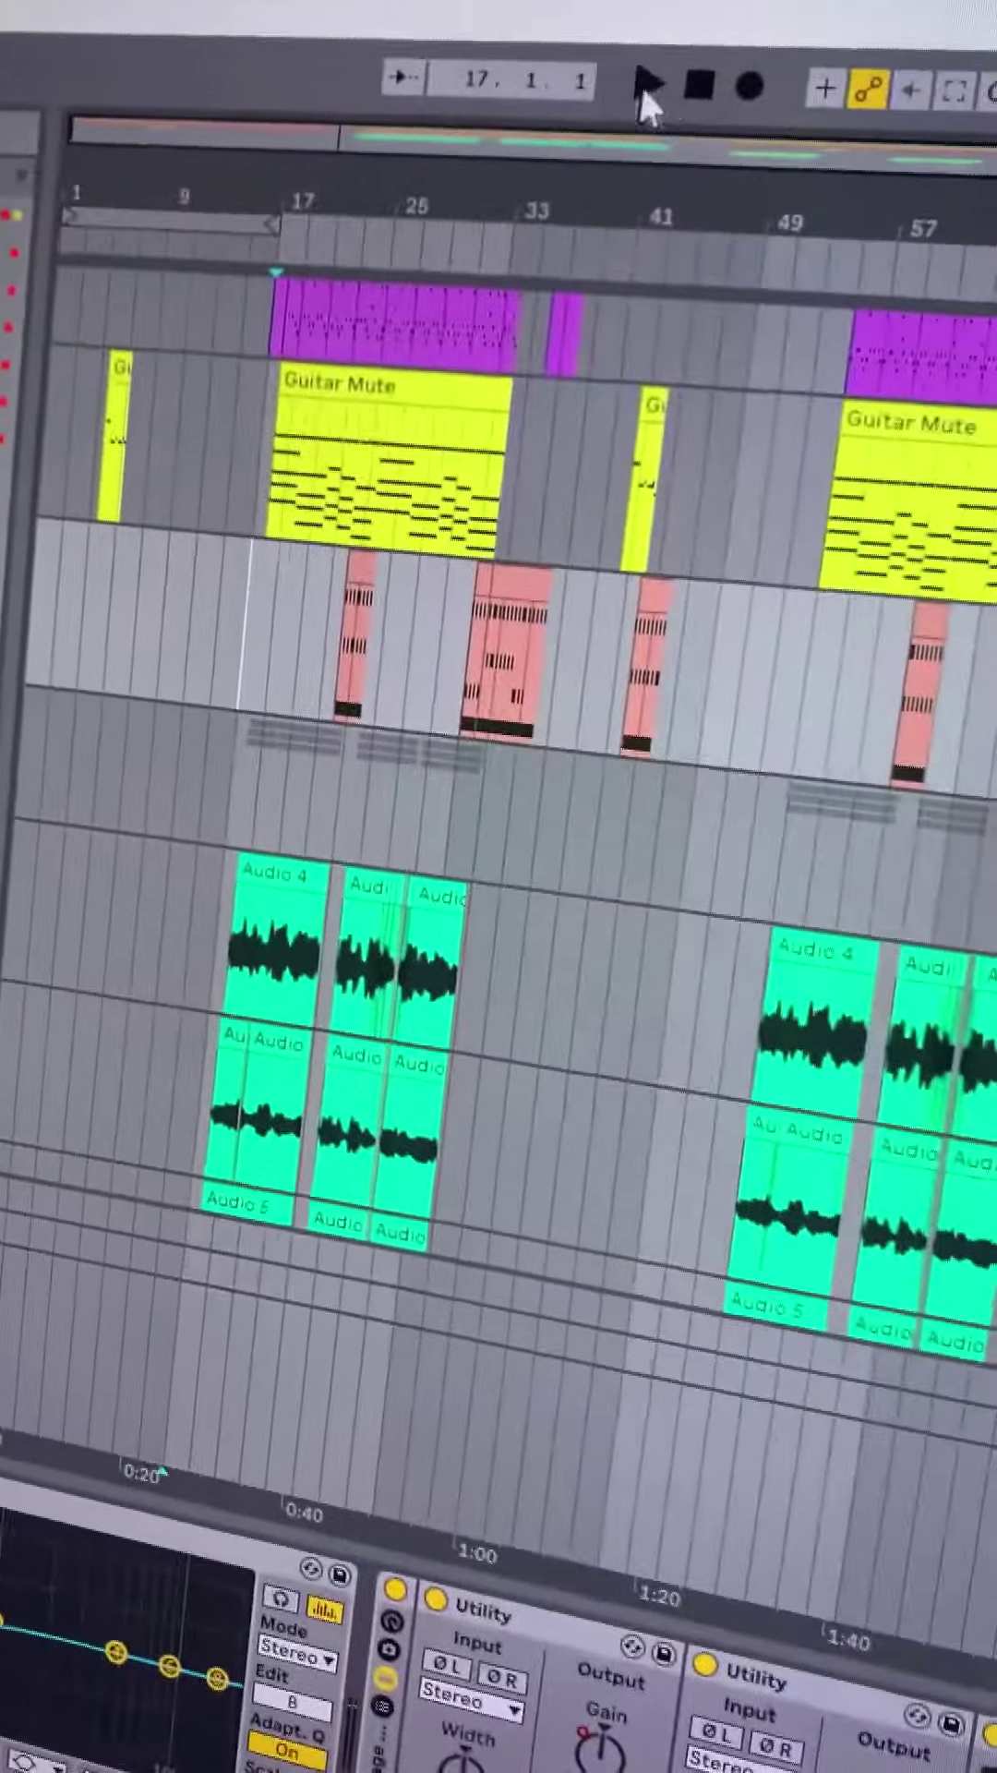
pyautogui.click(649, 111)
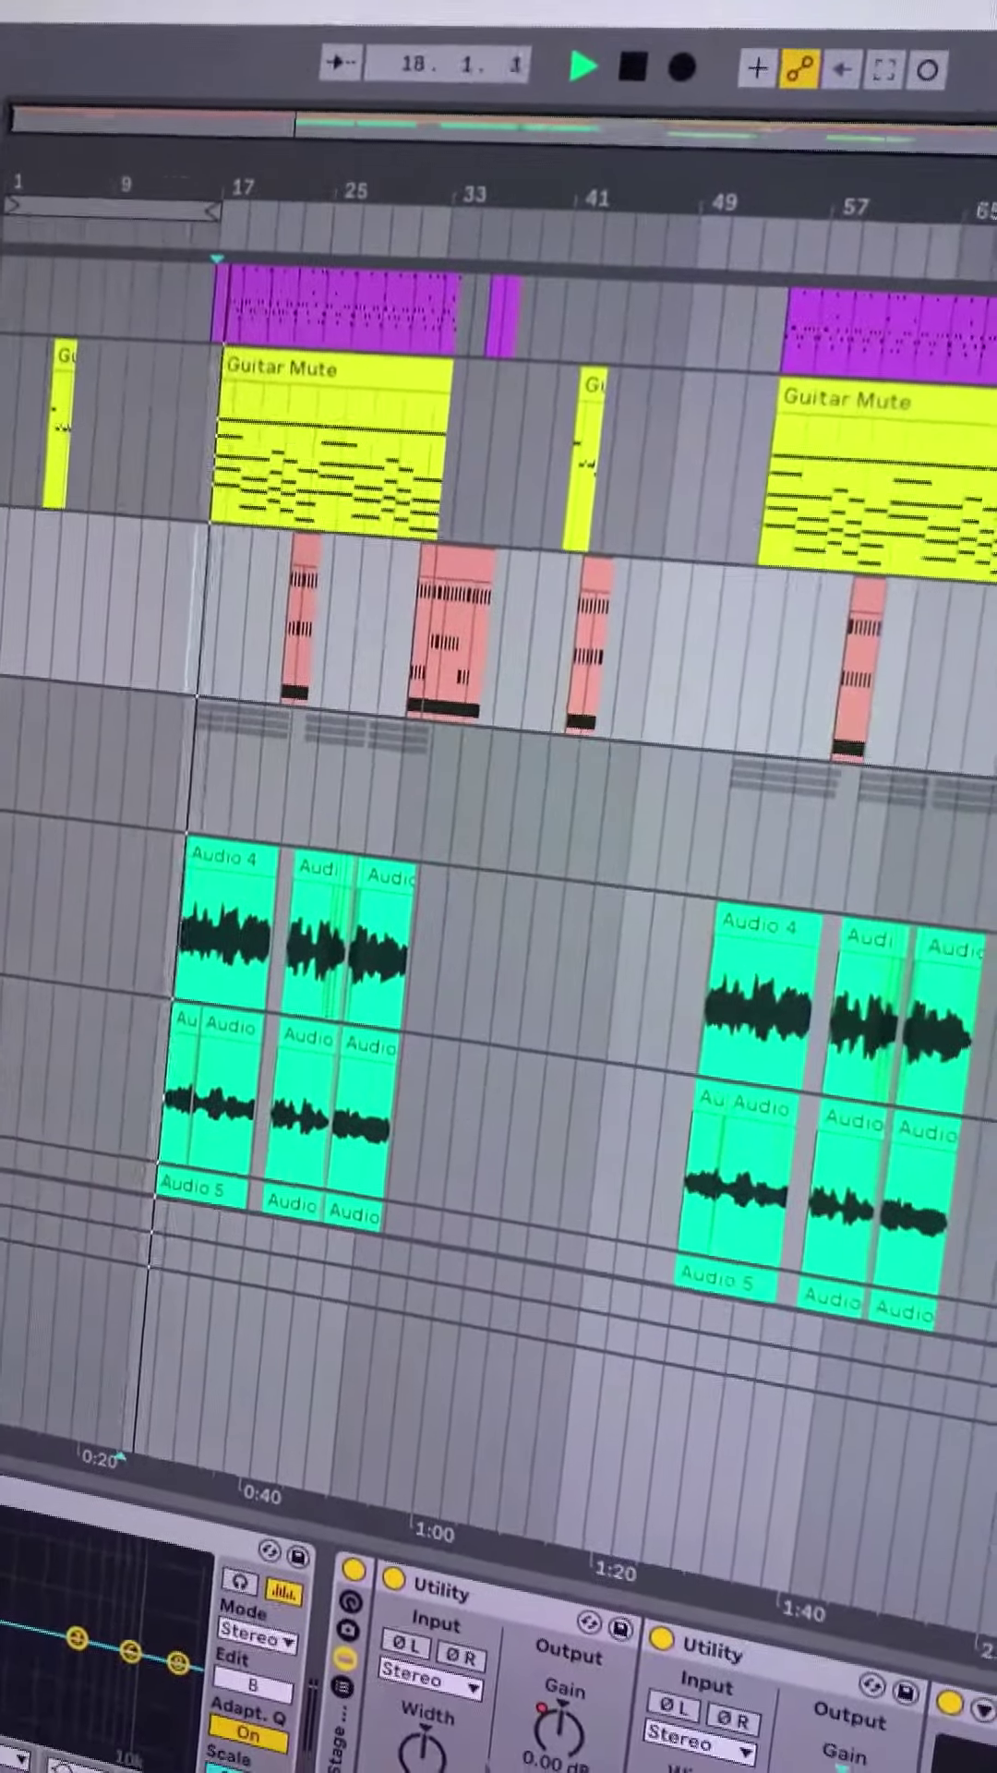
pyautogui.scroll(-3, 630, 496)
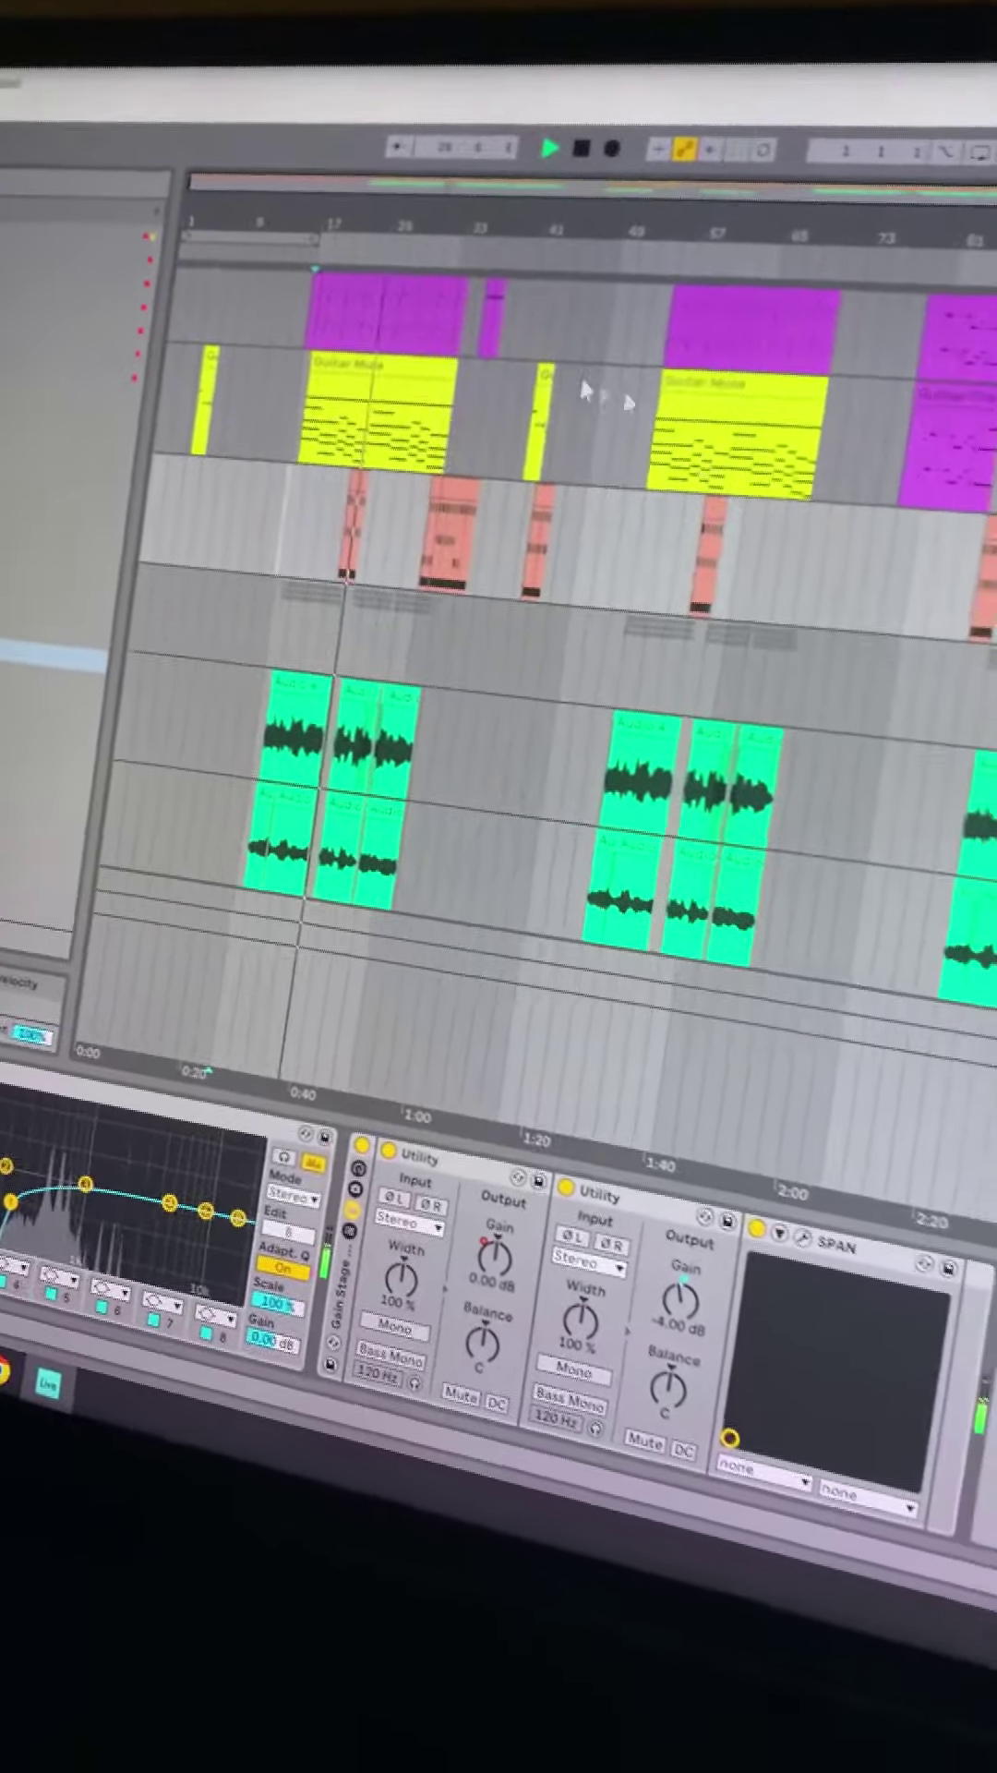
pyautogui.scroll(-2, 585, 404)
pyautogui.scroll(-2, 931, 704)
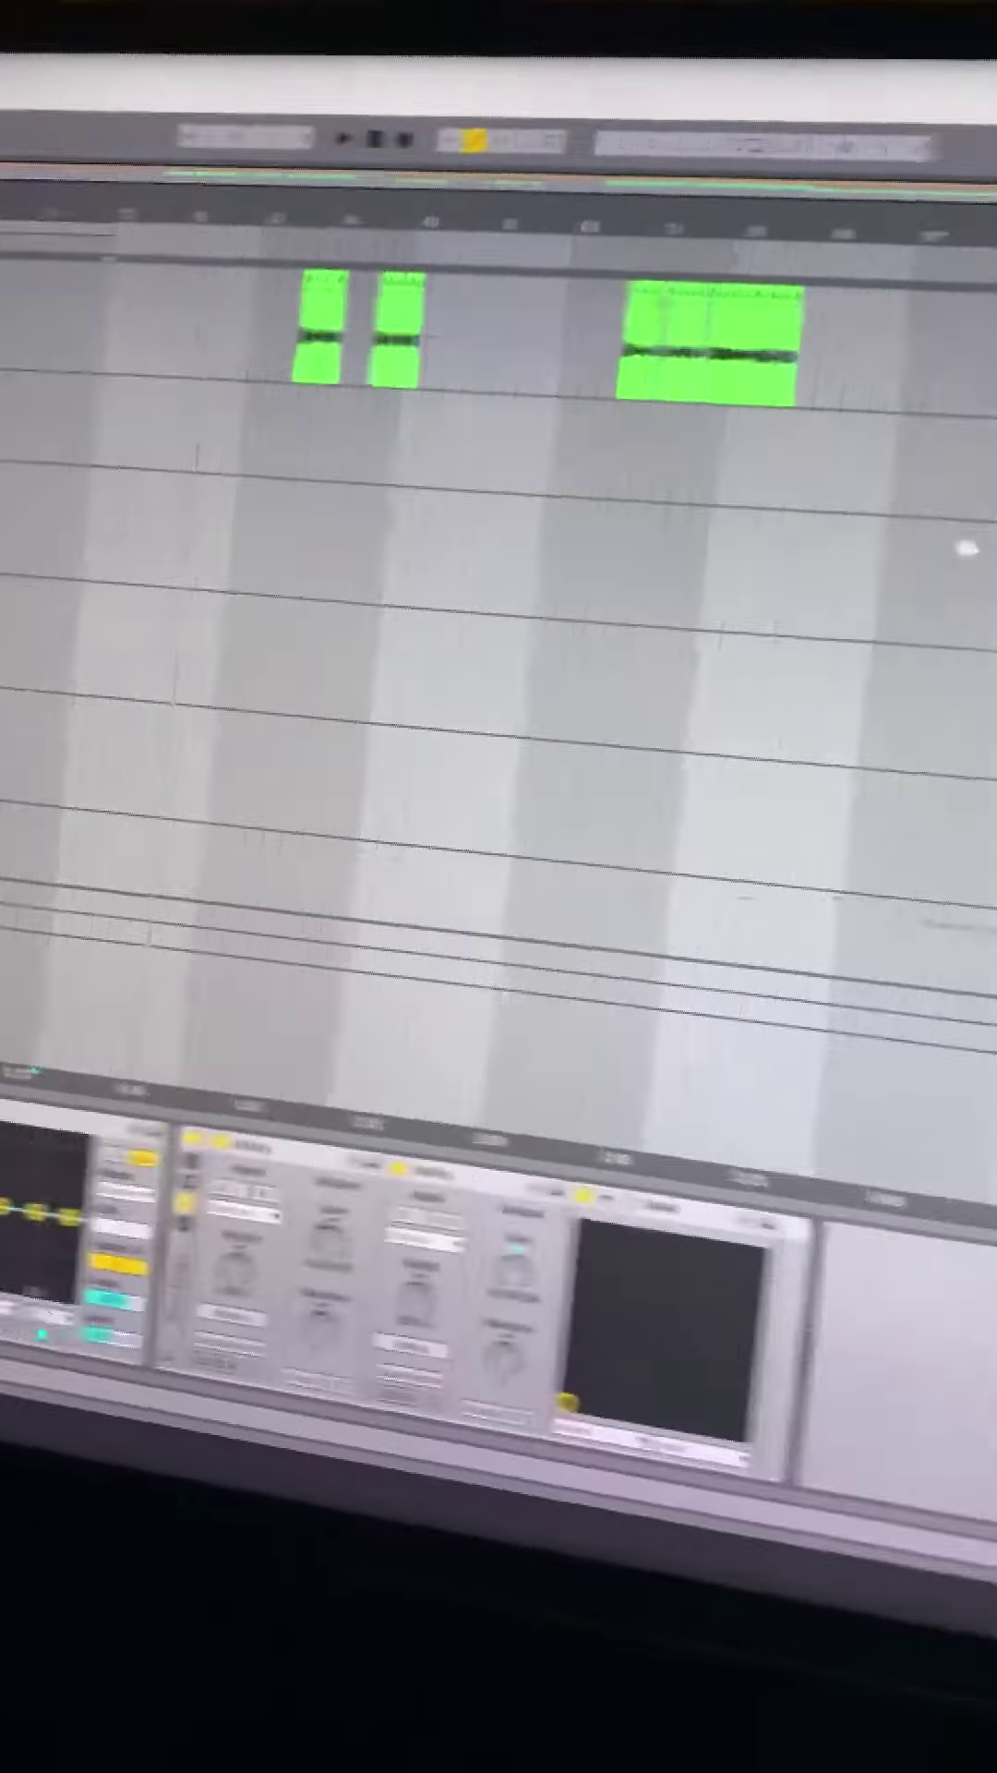
pyautogui.hscroll(5, 555, 555)
# Select a track to display its Dynamic Tube, Glue Compressor and Compressor chain
pyautogui.click(473, 404)
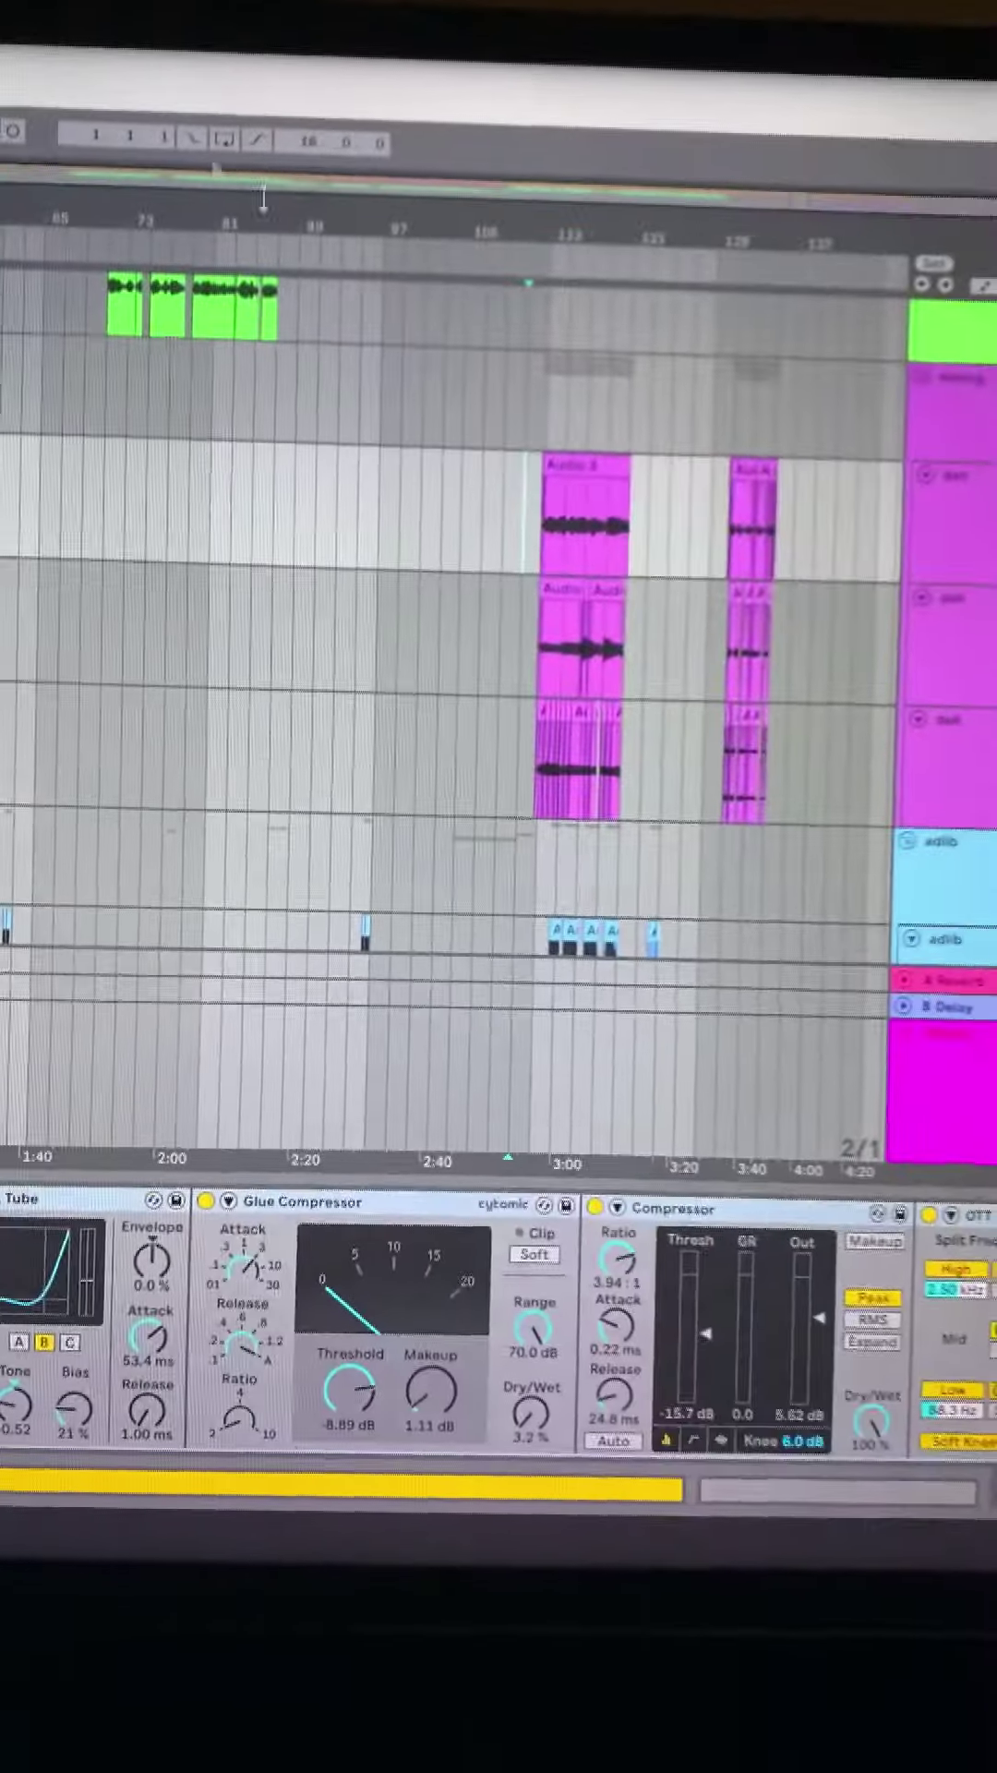
pyautogui.scroll(-2, 758, 655)
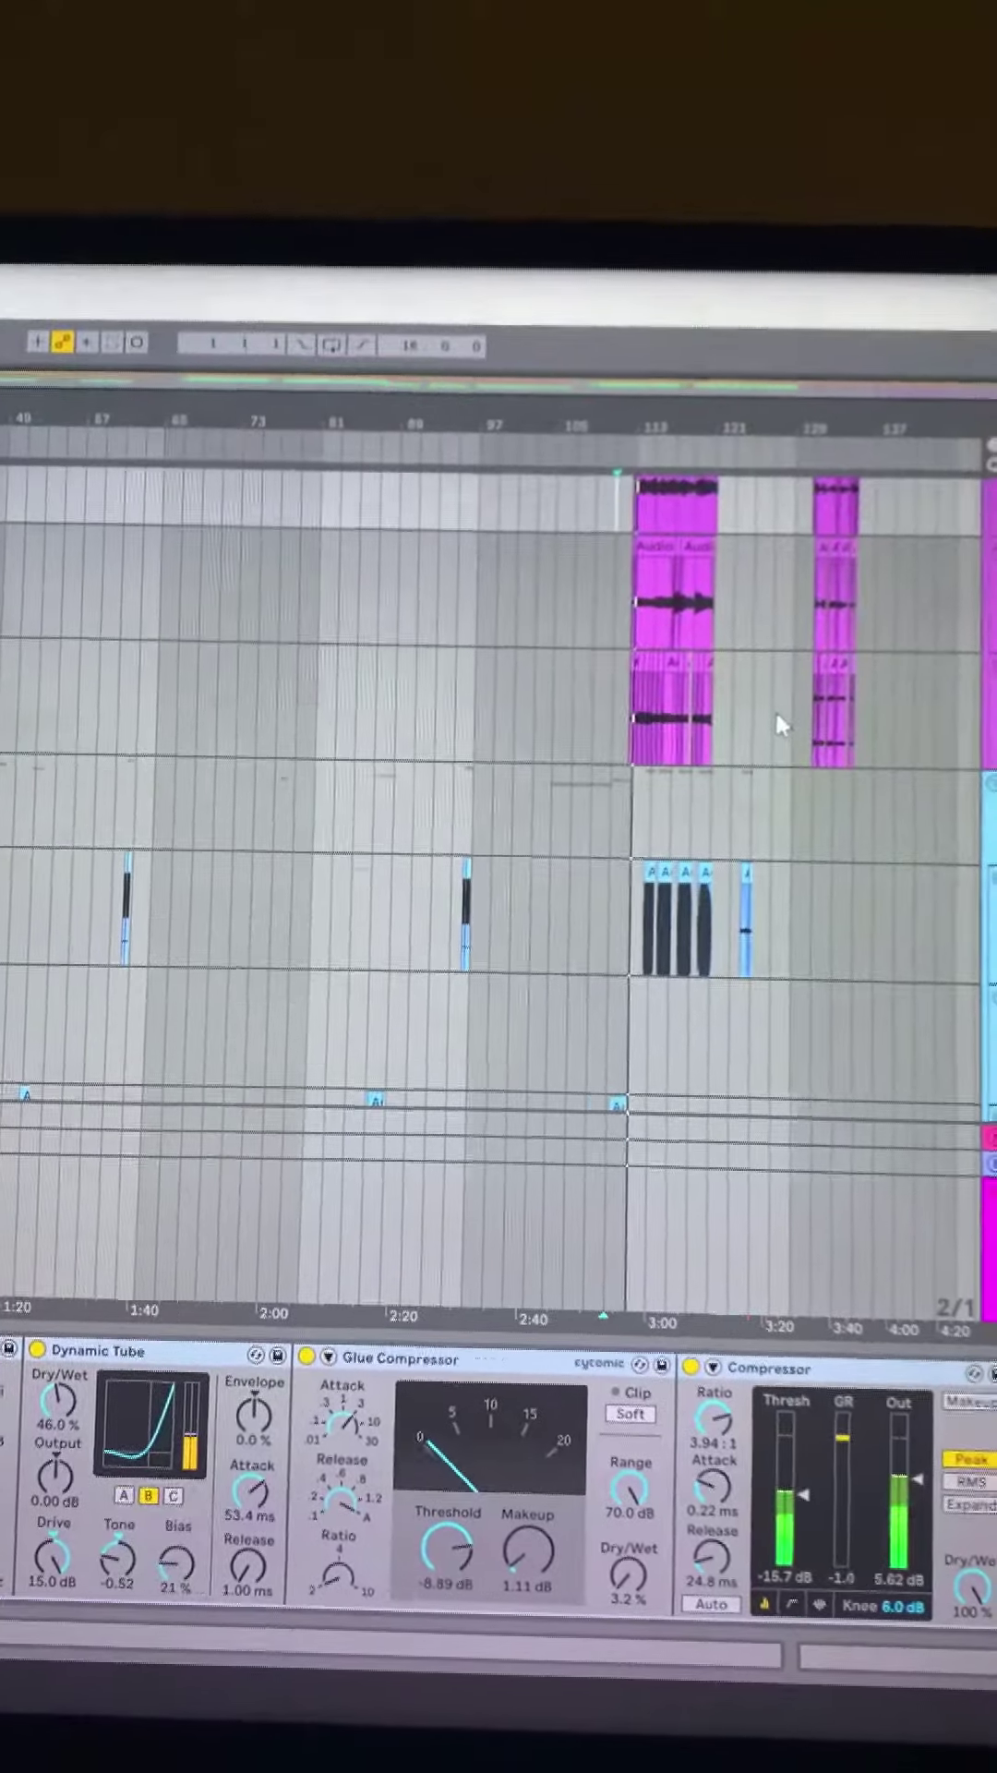
pyautogui.scroll(2, 783, 711)
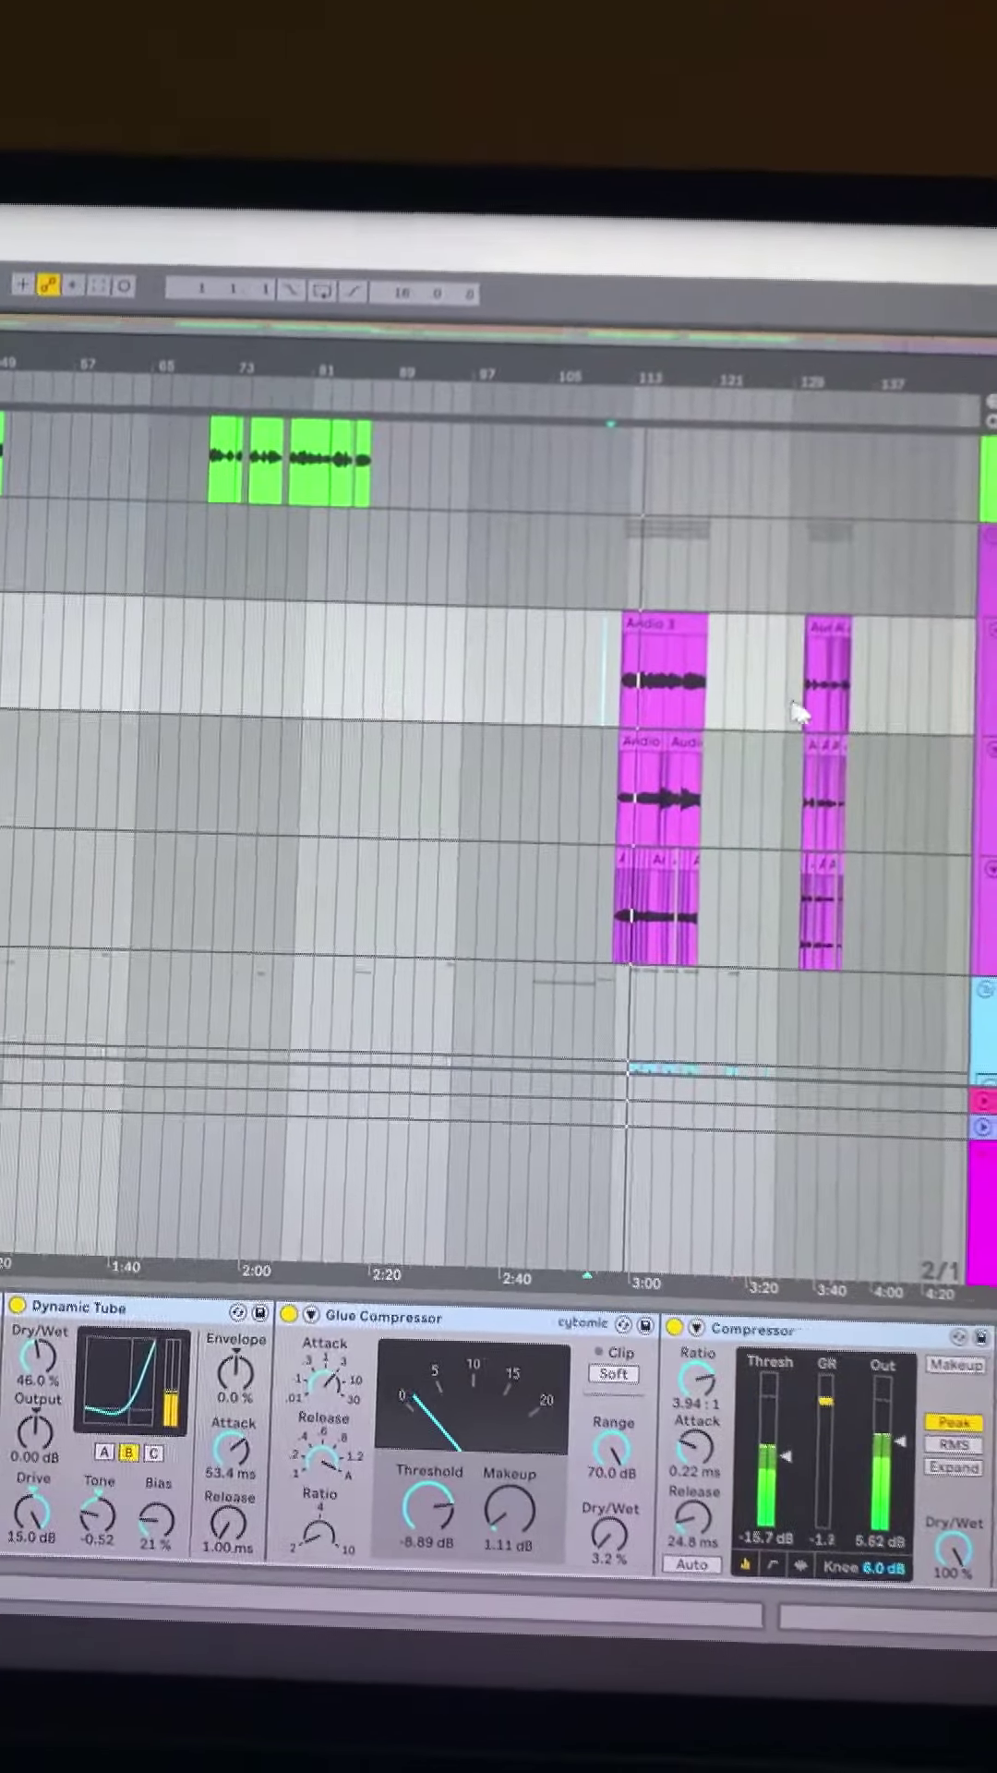